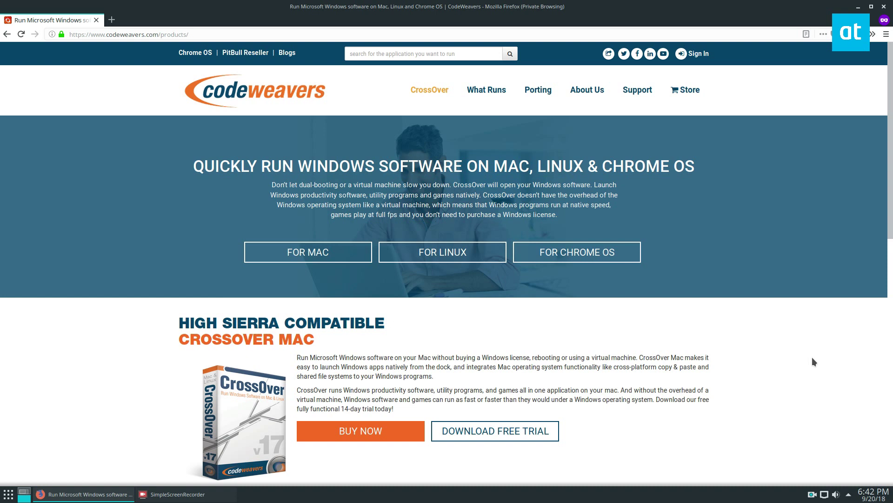
# Step: Restore Firefox from full screen and move its window up and slightly left
pyautogui.click(871, 7)
pyautogui.moveTo(341, 62); pyautogui.dragTo(319, 33)
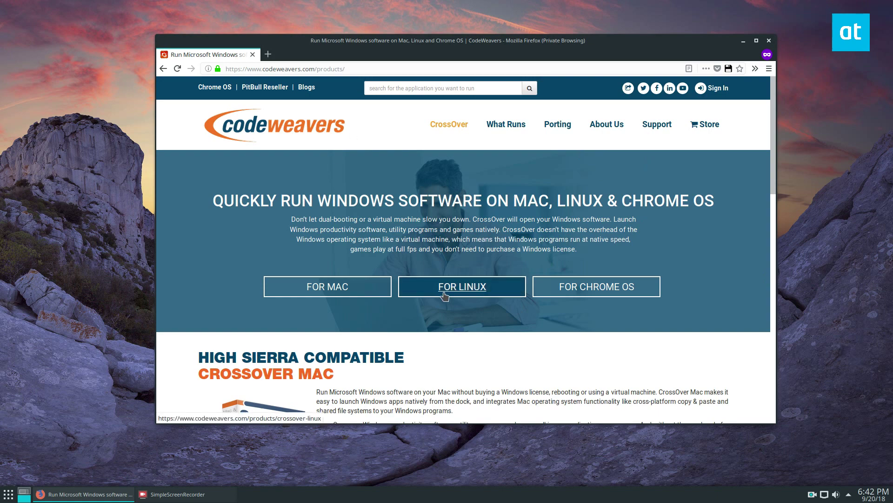
# Step: View the CrossOver for Linux product page, then minimize Firefox
pyautogui.click(475, 291)
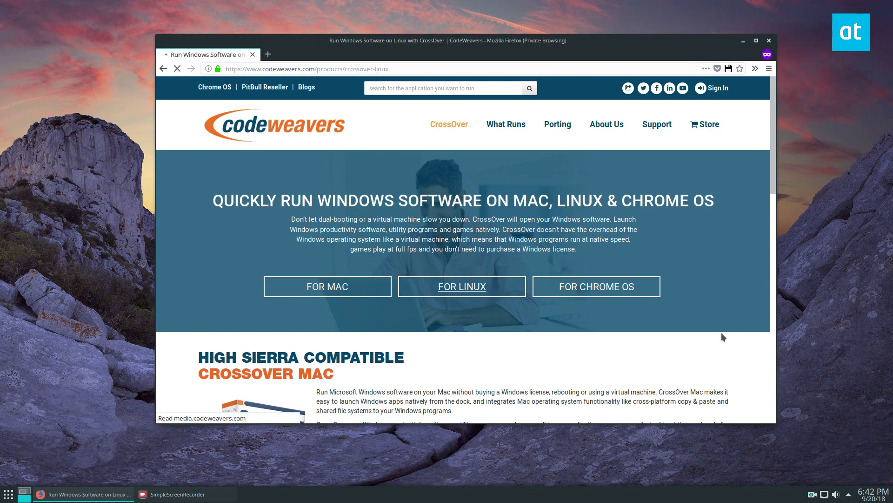
pyautogui.scroll(-1, 421, 252)
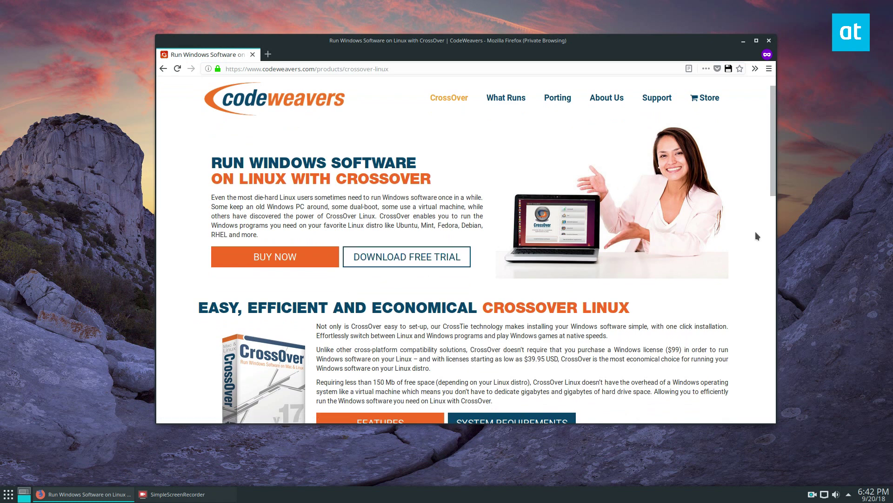
pyautogui.click(743, 41)
# Step: Launch CrossOver by searching 'cros' in the application launcher
pyautogui.press('super')
pyautogui.write('cros')
pyautogui.press('Return')
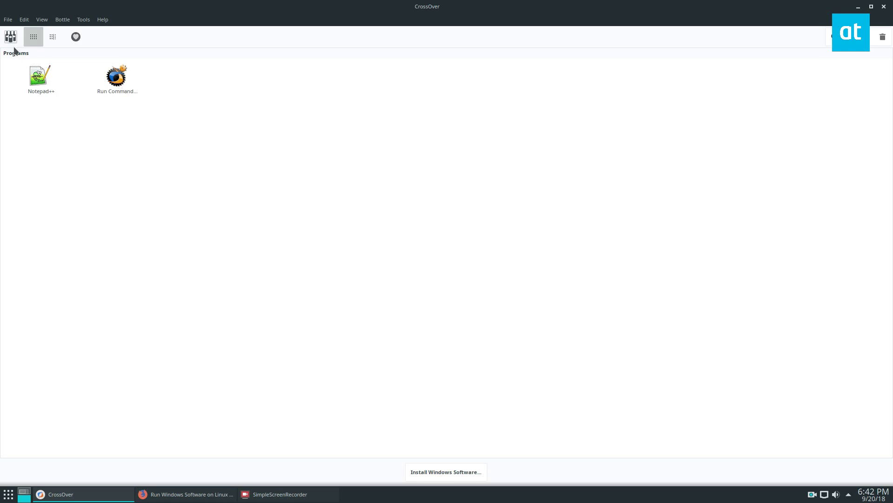
# Step: Open Tools > Install Software... and drag the installer window to the screen centre
pyautogui.click(7, 19)
pyautogui.moveTo(84, 19)
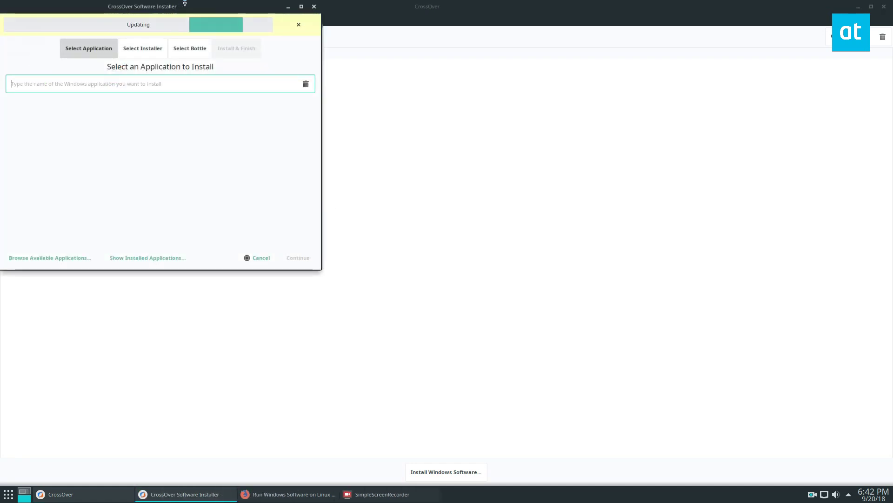
pyautogui.moveTo(186, 5); pyautogui.dragTo(488, 103)
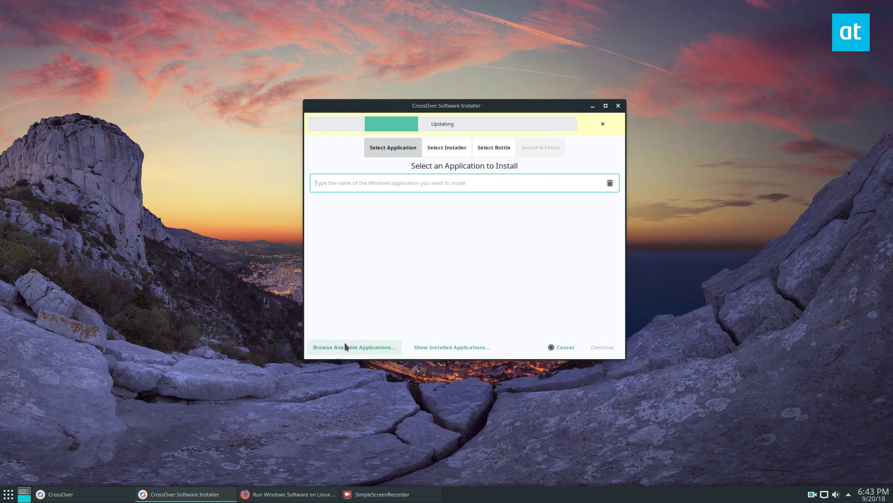
# Step: Browse available applications, expanding Productivity and Word Processing, then focus the search field
pyautogui.click(356, 347)
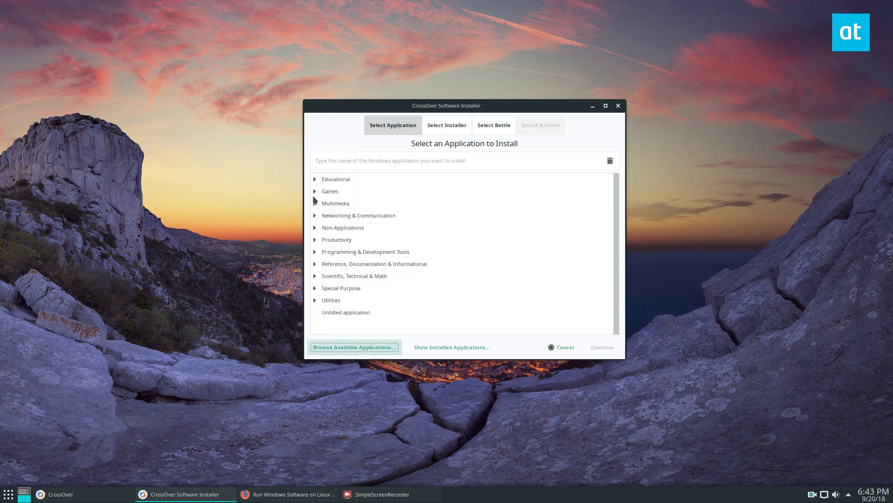
pyautogui.click(321, 241)
pyautogui.scroll(-1, 401, 298)
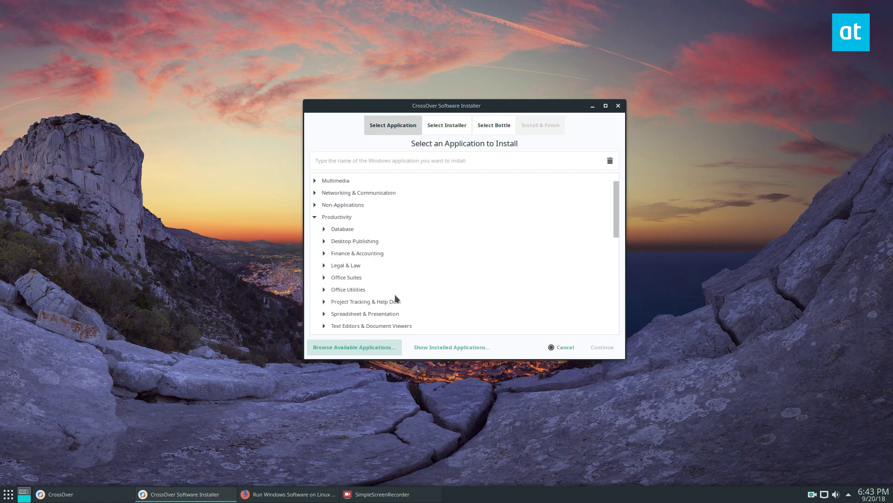
pyautogui.scroll(-2, 330, 290)
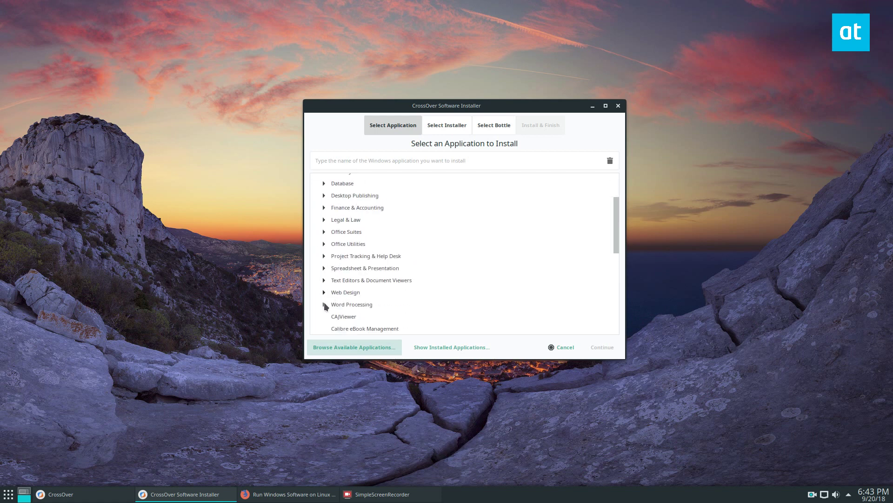
pyautogui.click(324, 304)
pyautogui.scroll(-2, 381, 286)
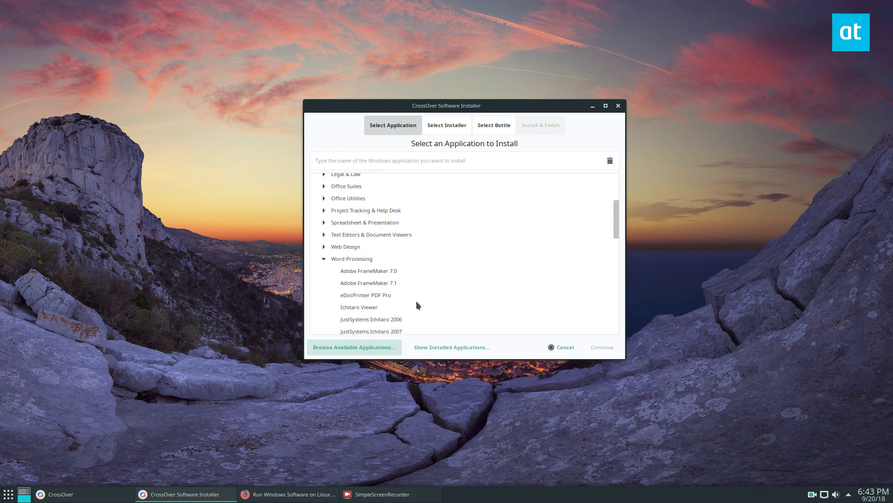
pyautogui.scroll(-6, 418, 303)
pyautogui.scroll(-8, 386, 280)
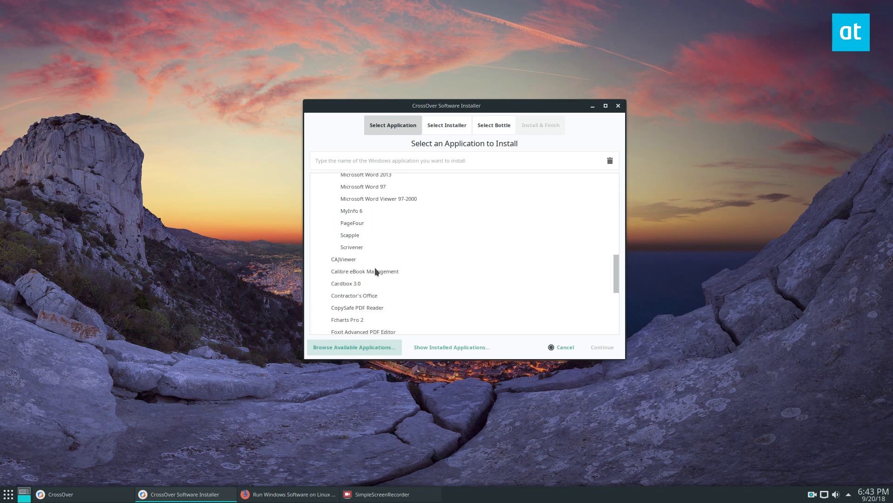
pyautogui.click(392, 161)
# Step: Search 'notepad', pick XML Notepad from the suggestions, and continue to the summary
pyautogui.write('notepad')
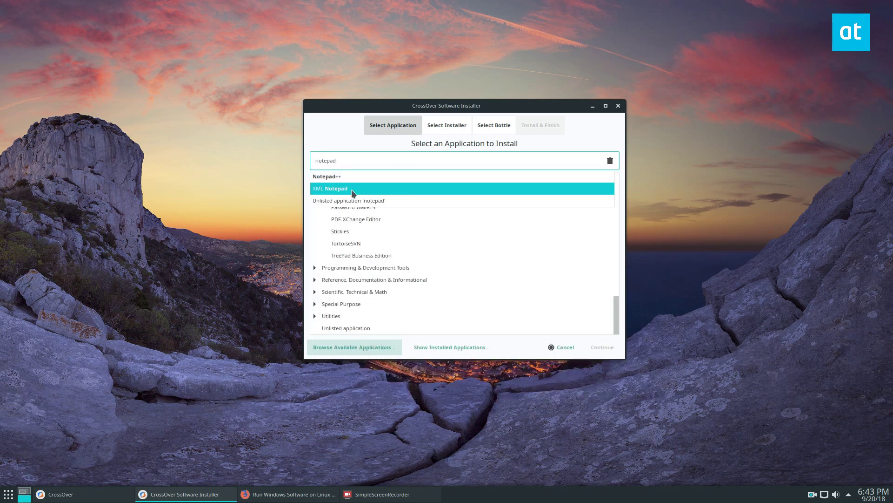
pyautogui.click(412, 190)
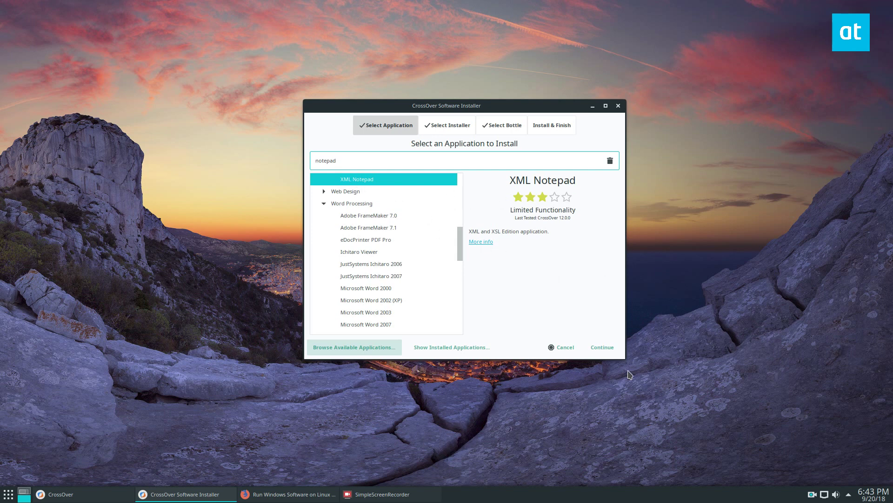
pyautogui.click(599, 349)
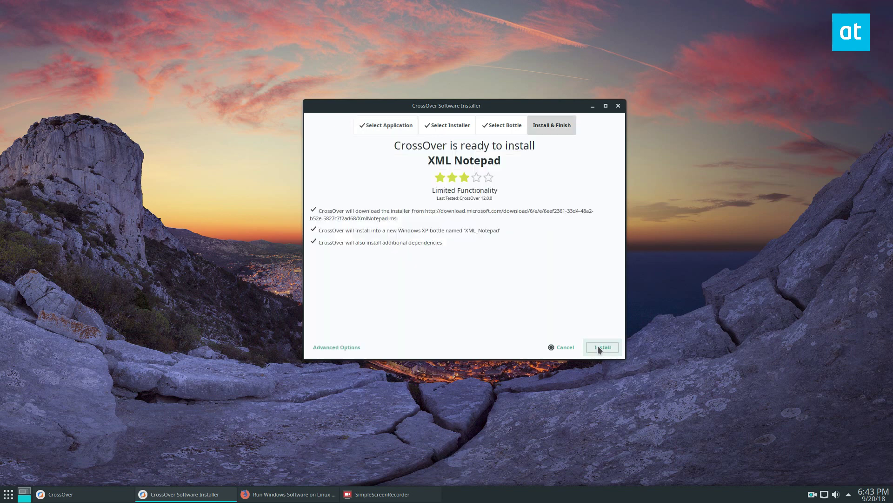
# Step: Start the XML Notepad install and continue with the CrossOver trial version
pyautogui.click(594, 351)
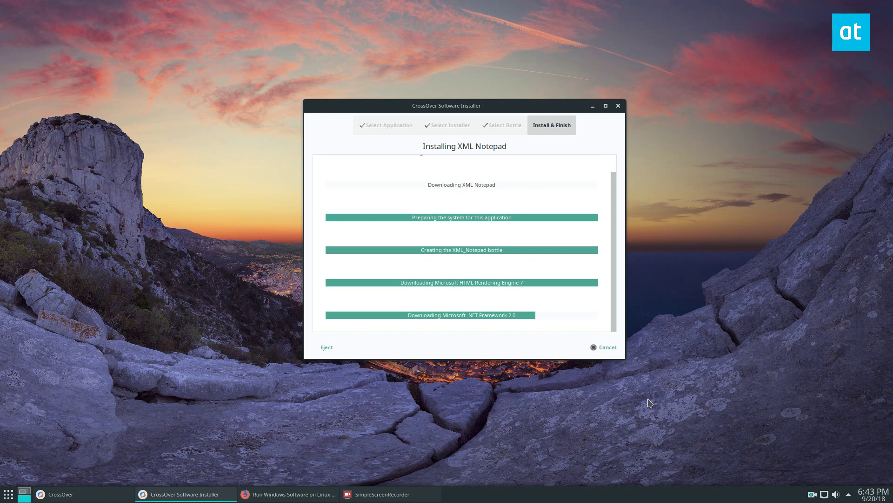
pyautogui.click(465, 298)
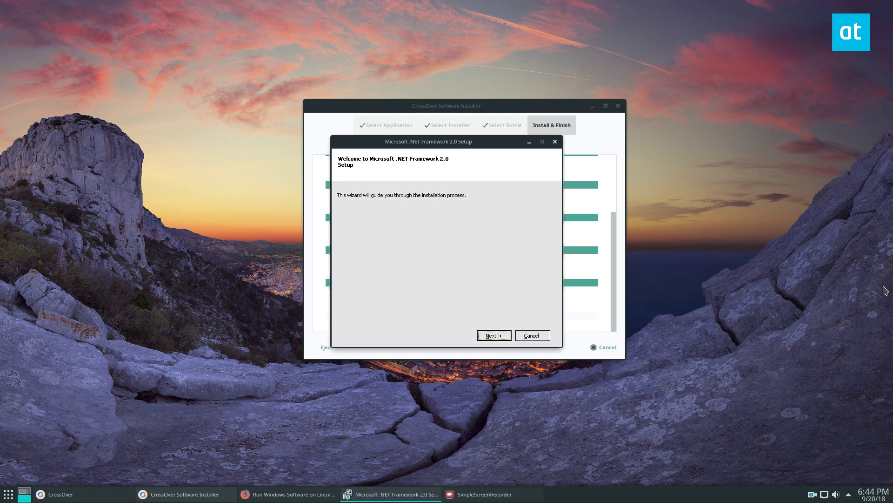
# Step: Accept the .NET Framework 2.0 license agreement and install the framework
pyautogui.click(491, 335)
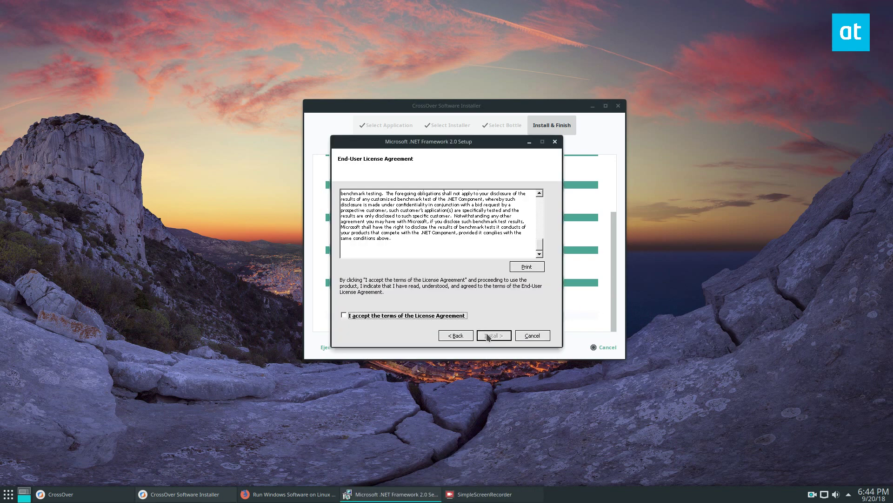
pyautogui.click(390, 316)
pyautogui.click(489, 334)
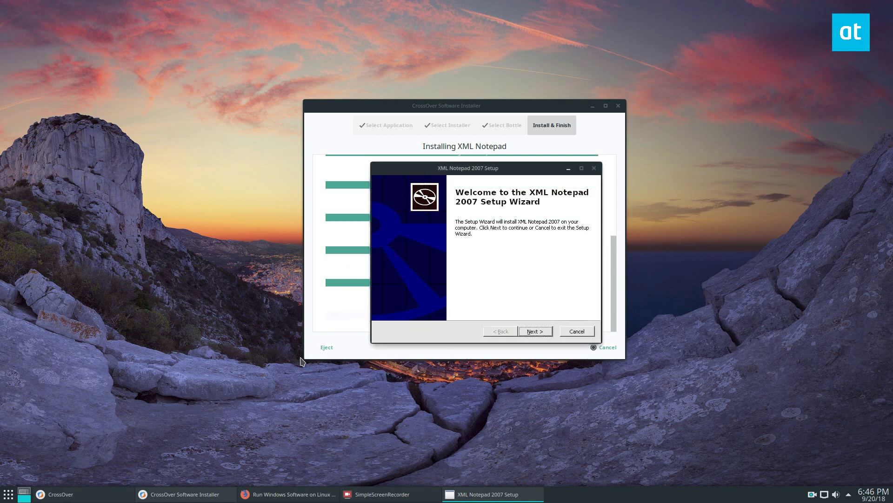
# Step: Accept the XML Notepad 2007 license, install with default options, and finish setup
pyautogui.click(540, 332)
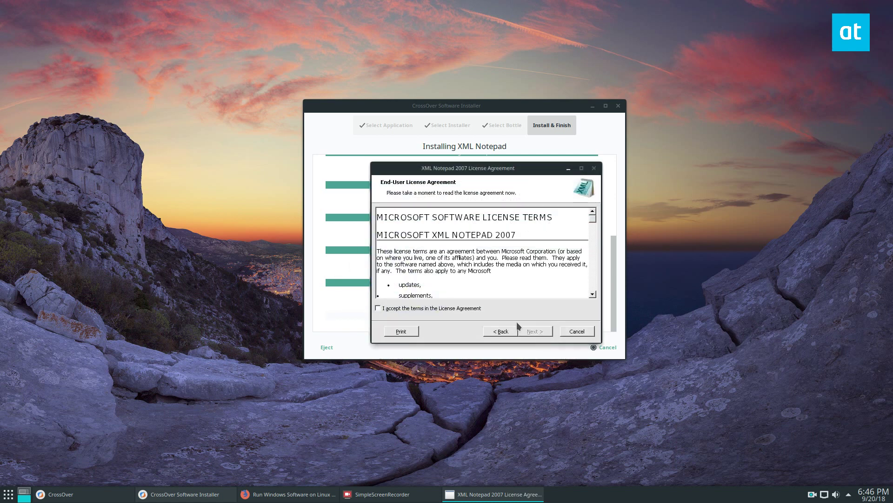
pyautogui.click(429, 309)
pyautogui.scroll(-3, 551, 285)
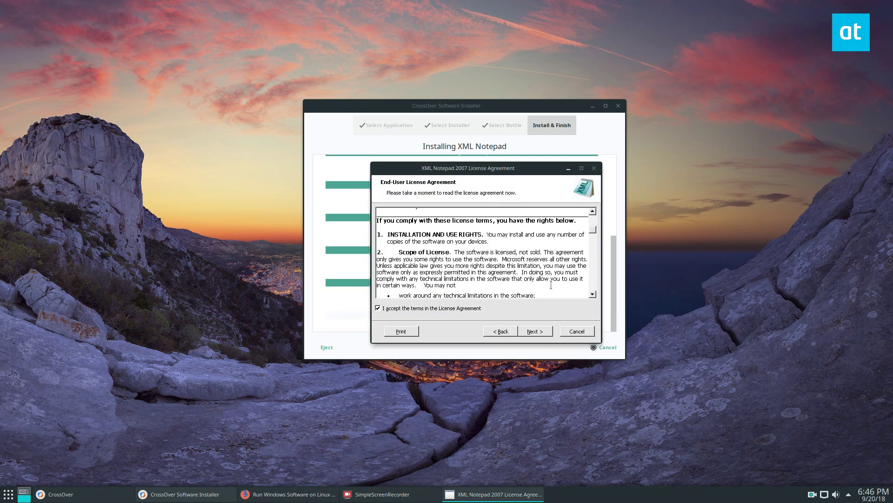
pyautogui.click(538, 333)
pyautogui.click(526, 331)
pyautogui.click(534, 332)
pyautogui.click(530, 331)
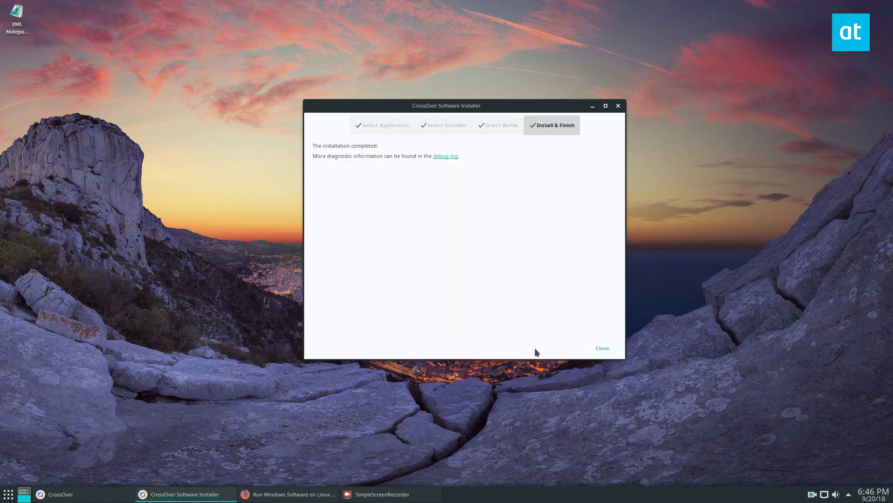
# Step: Close the CrossOver installer and launch XML Notepad from its desktop icon
pyautogui.click(602, 348)
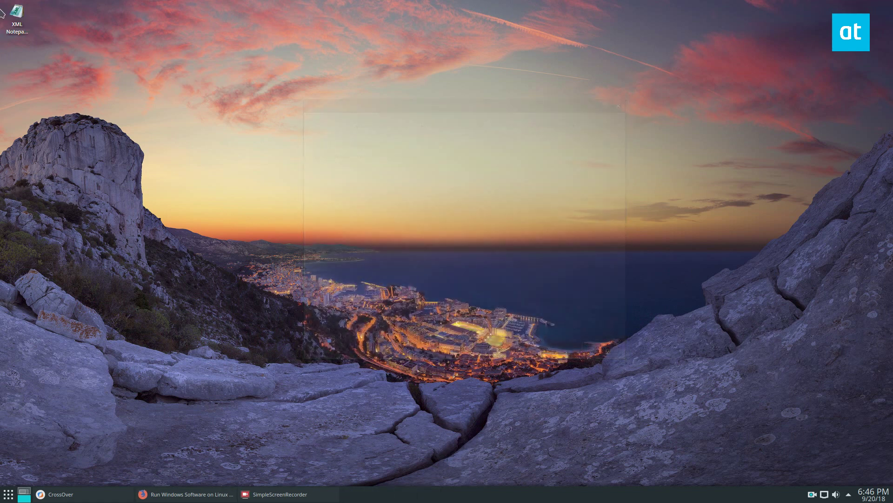
pyautogui.click(21, 23)
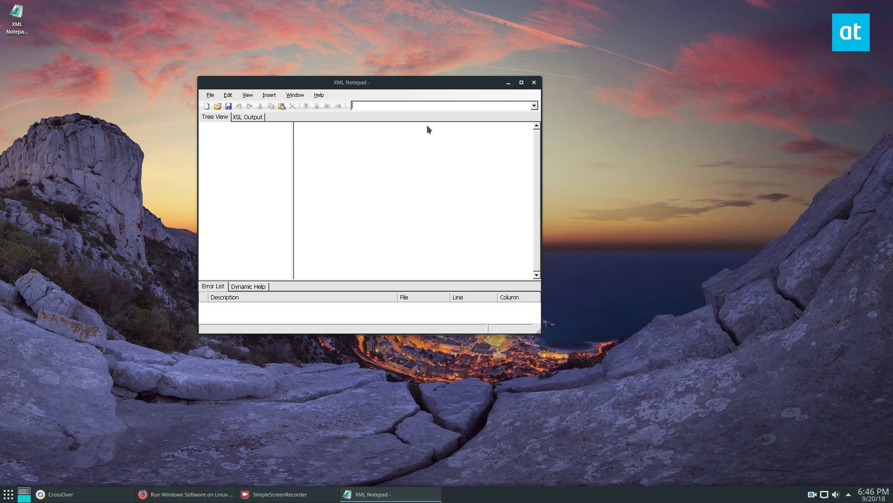
# Step: Drag the XML Notepad window right and down toward the screen centre
pyautogui.moveTo(338, 80); pyautogui.dragTo(424, 96)
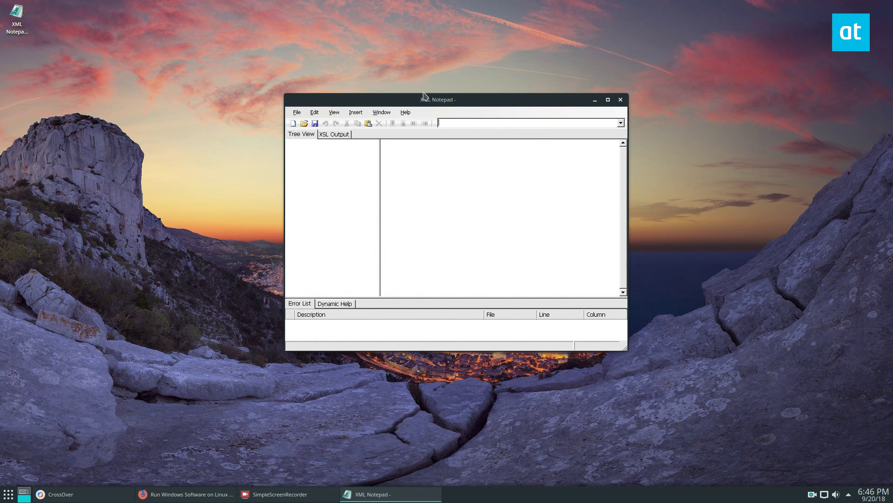